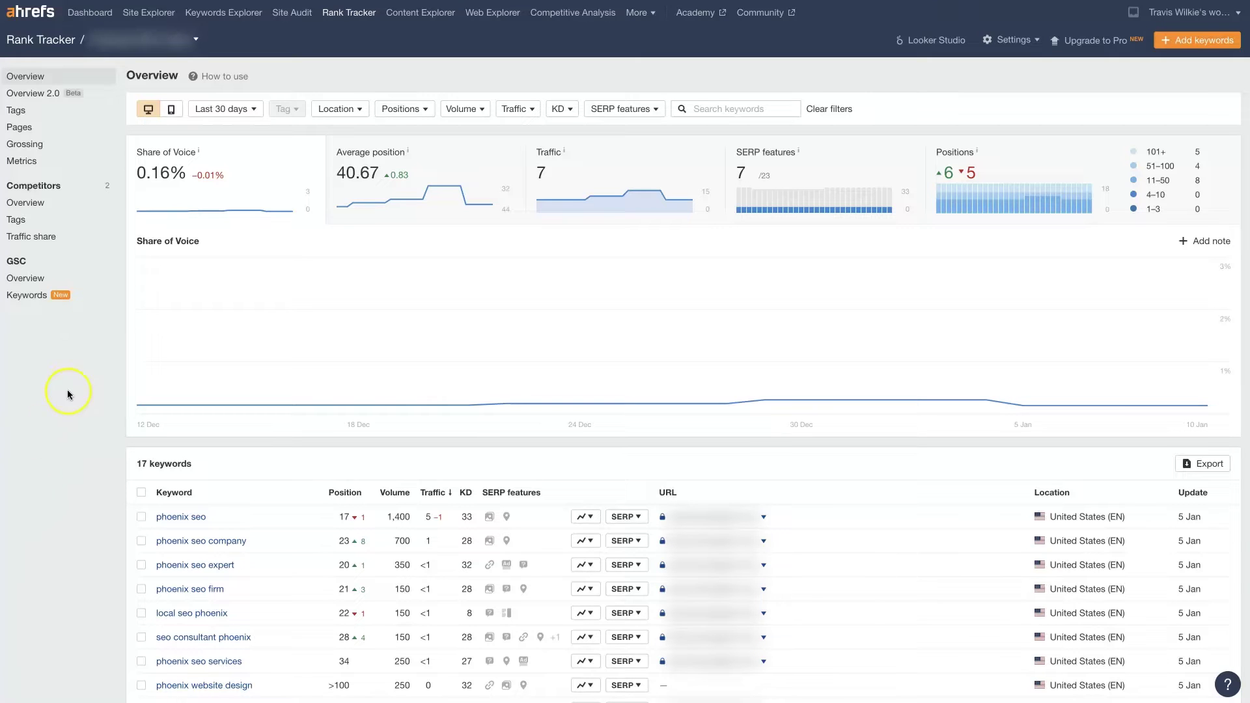
From the Rank Tracker projects list, begin a new project set up manually, opening the empty Create a project form.
{"action": "left_click", "coordinate": [348, 83]}
{"action": "left_click", "coordinate": [356, 15]}
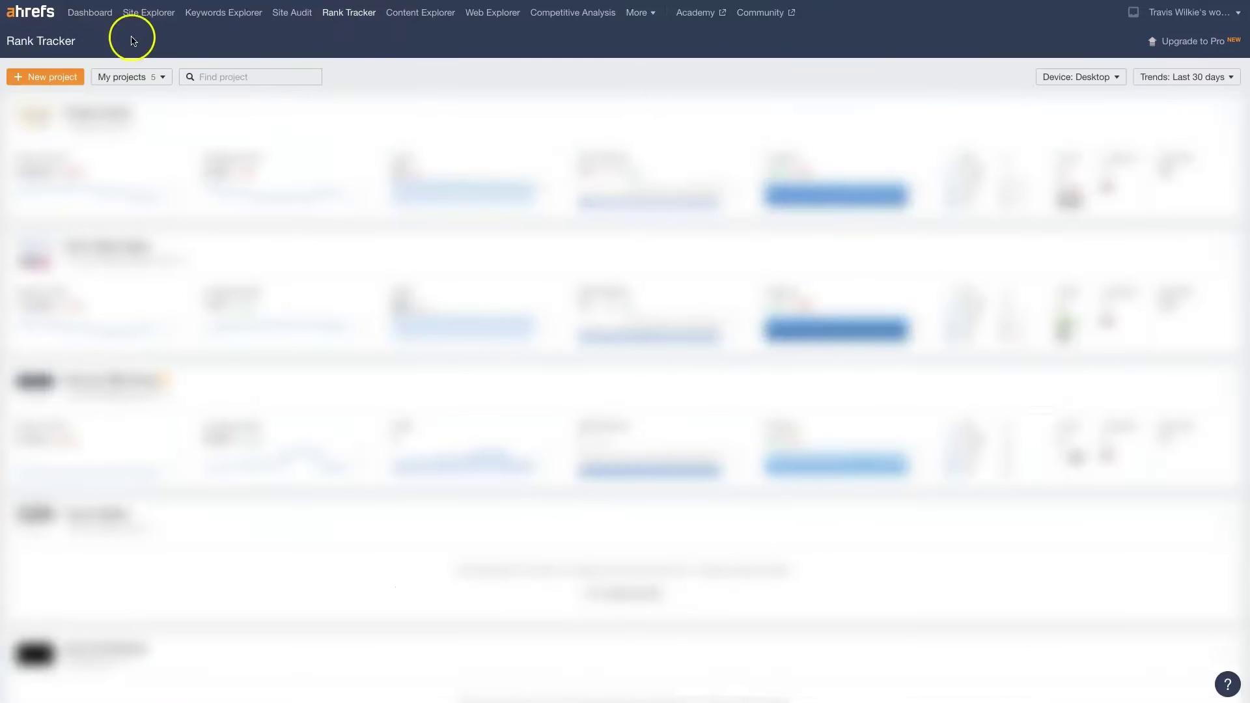
{"action": "left_click", "coordinate": [32, 80]}
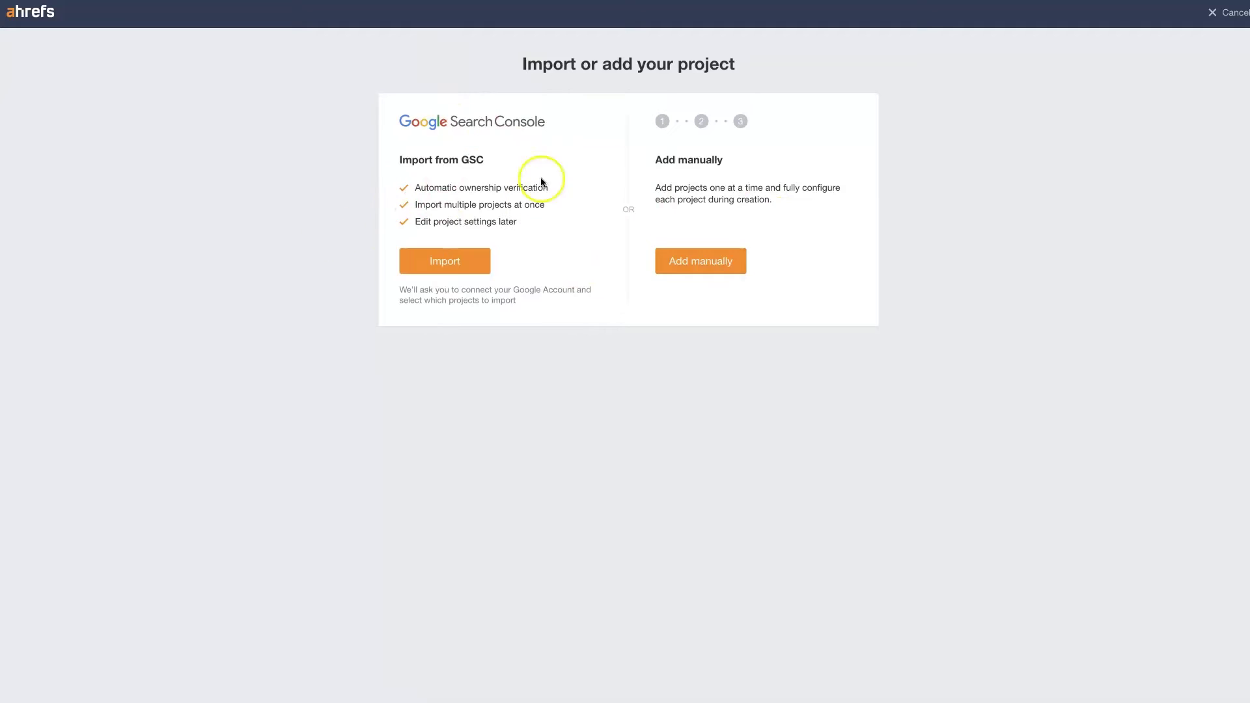
{"action": "left_click", "coordinate": [683, 267]}
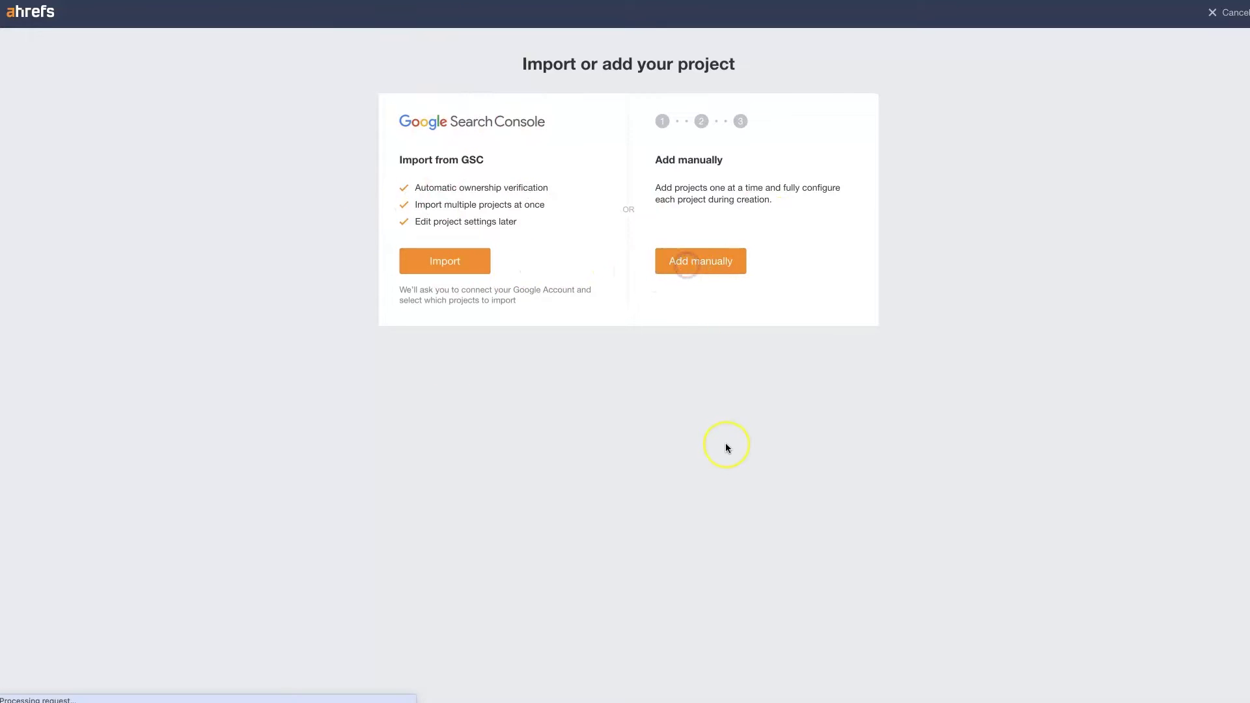
{"action": "left_click", "coordinate": [476, 165]}
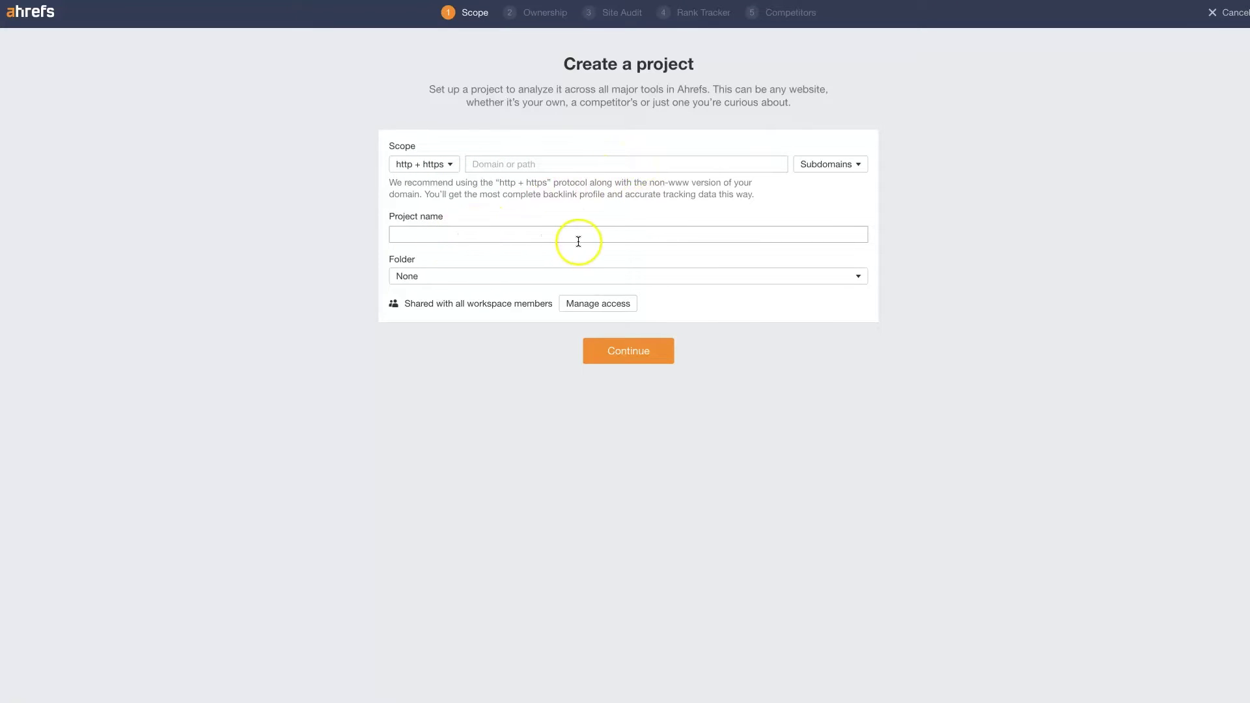
Enter example.com as the domain, keep the project name Example, and submit the scope.
{"action": "left_click", "coordinate": [546, 163]}
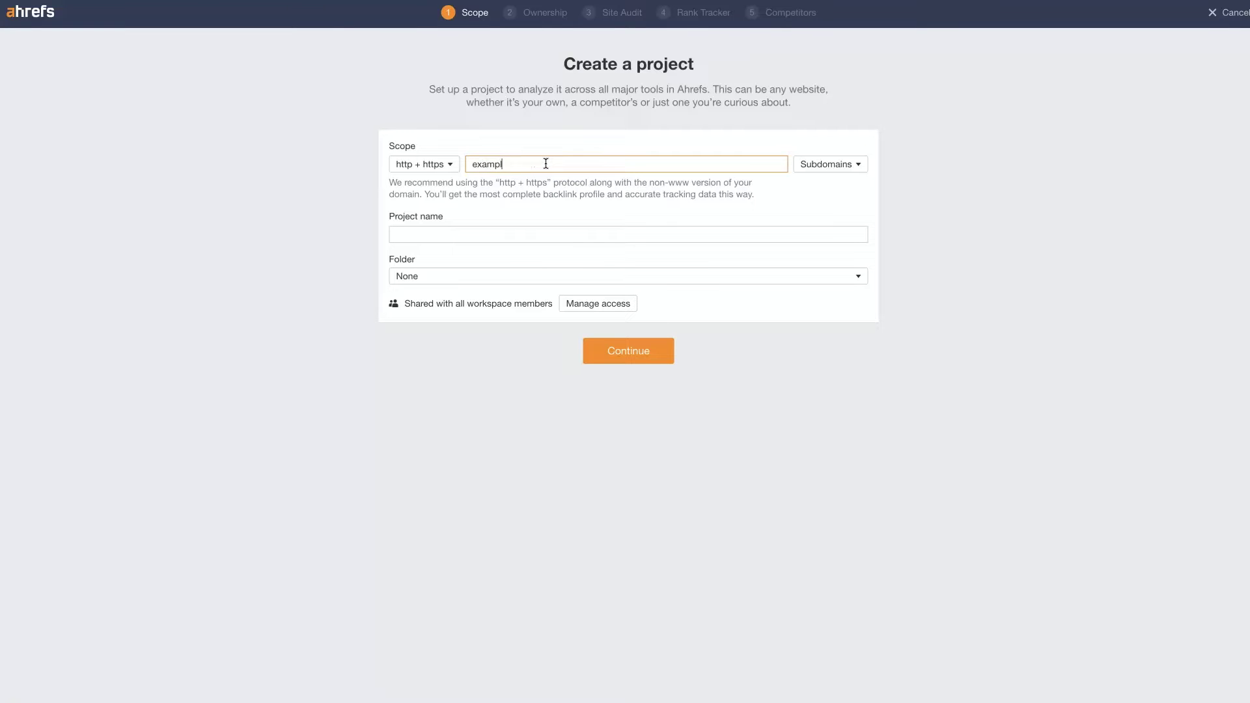
{"action": "left_click", "coordinate": [502, 233]}
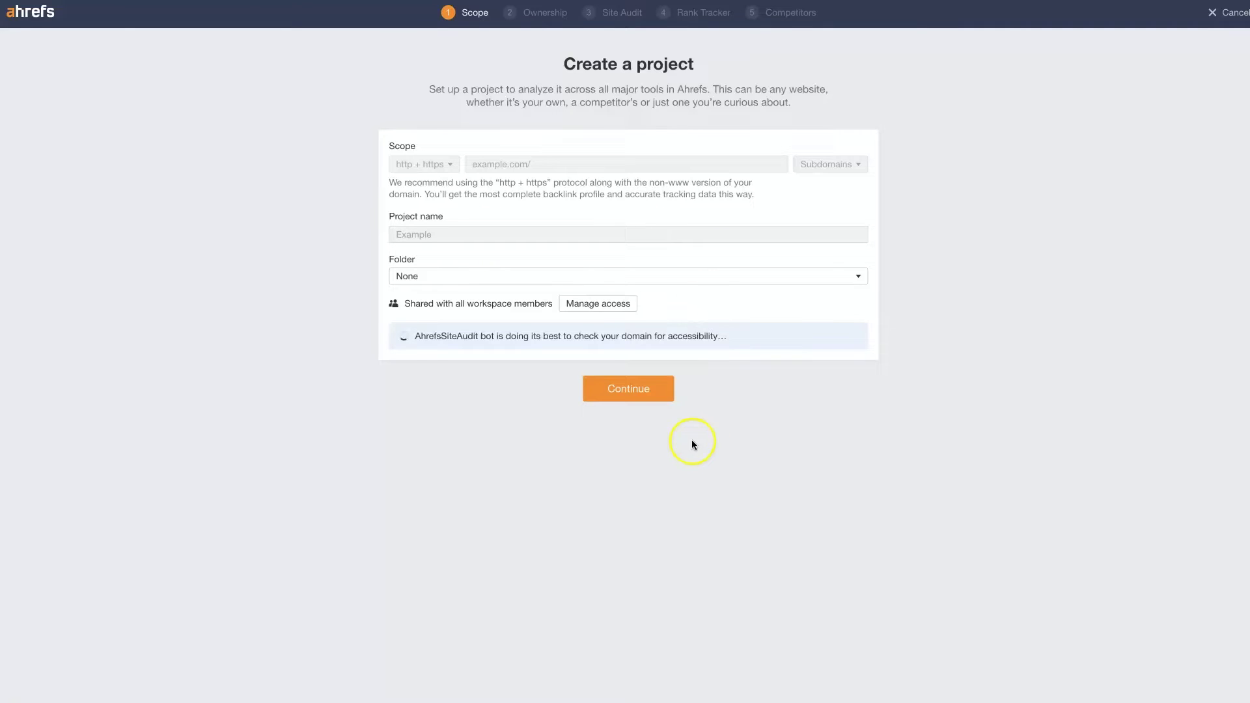
{"action": "left_click", "coordinate": [468, 232]}
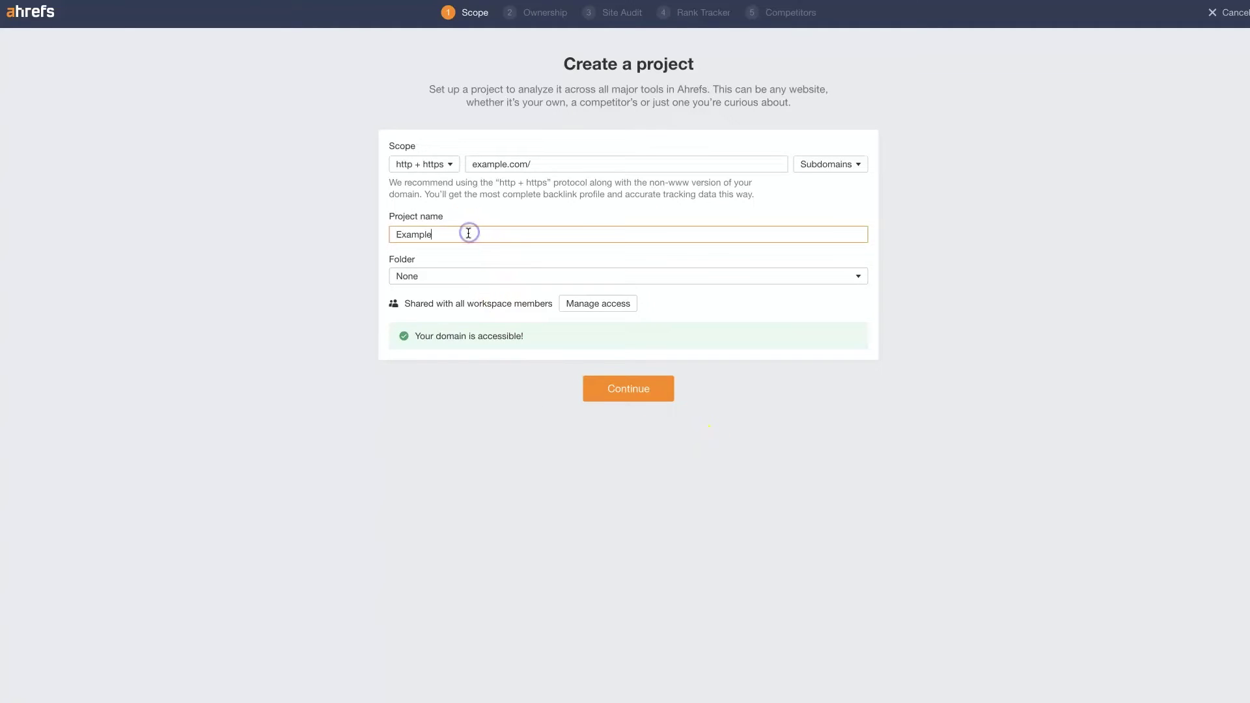
{"action": "left_click", "coordinate": [626, 388]}
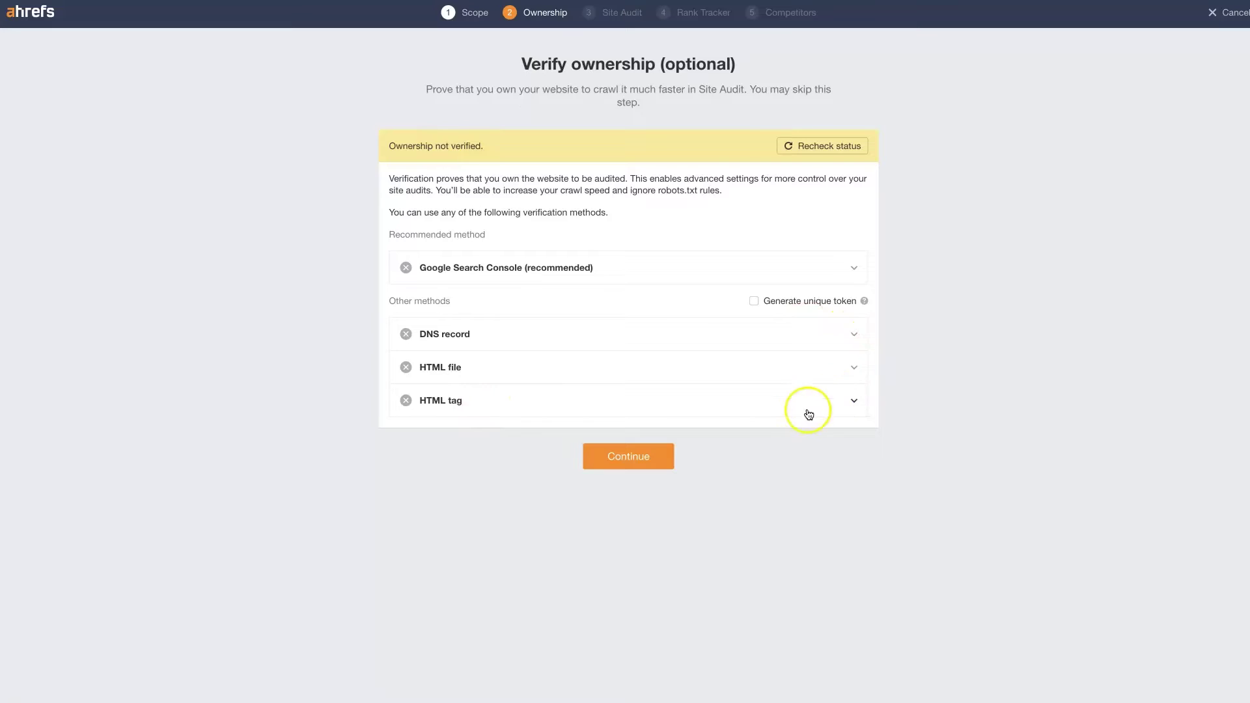
Skip ownership verification and accept the weekly site audit schedule to reach the 304 ranking keywords.
{"action": "left_click", "coordinate": [609, 461]}
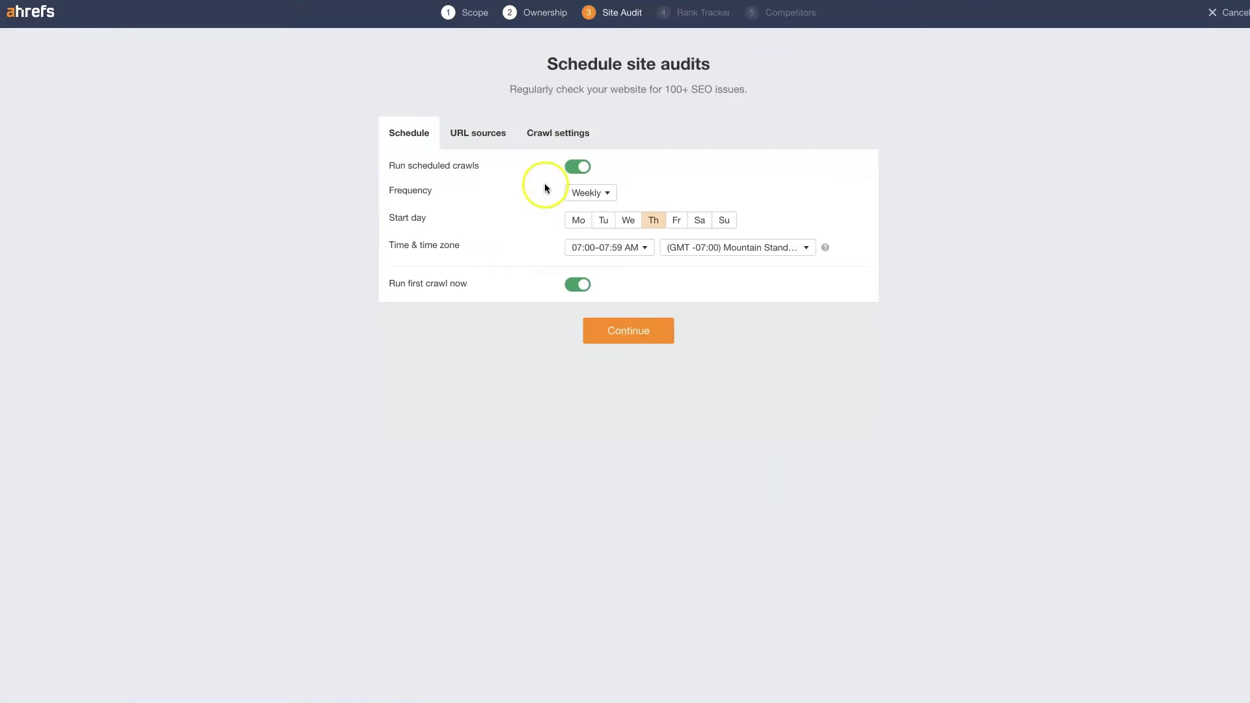
{"action": "left_click", "coordinate": [632, 331]}
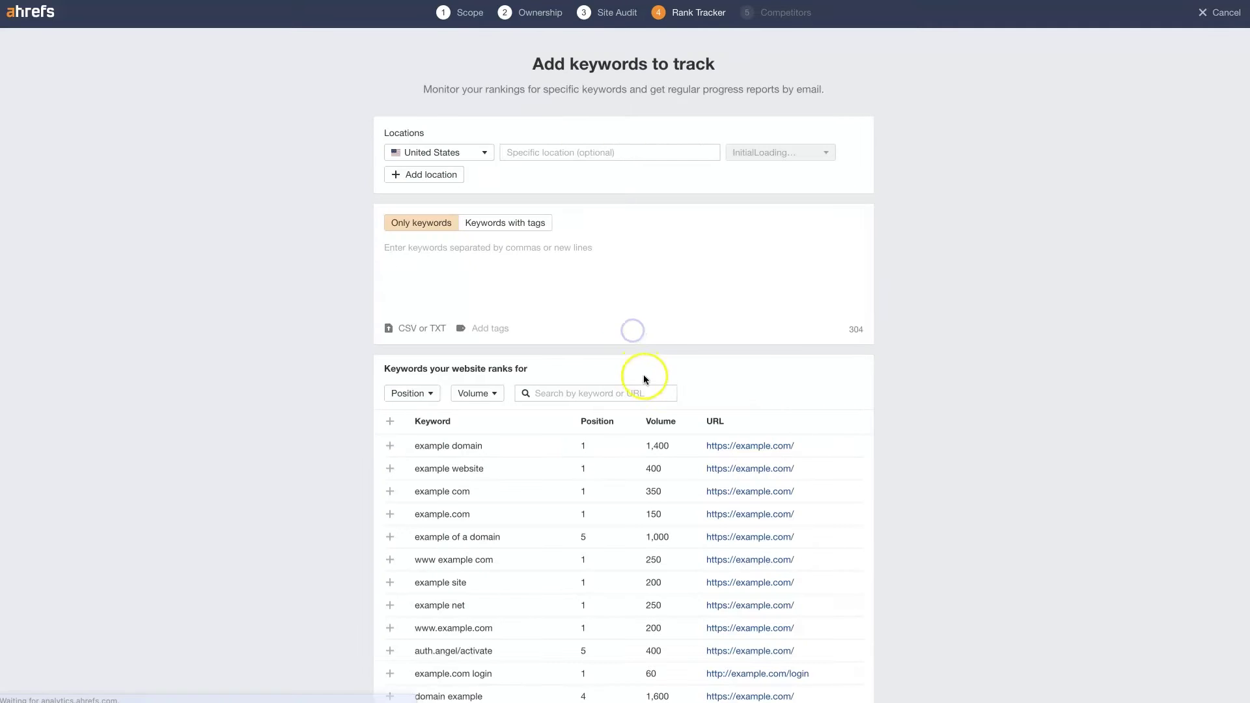
{"action": "scroll", "coordinate": [484, 457], "scroll_direction": "down", "scroll_amount": 4}
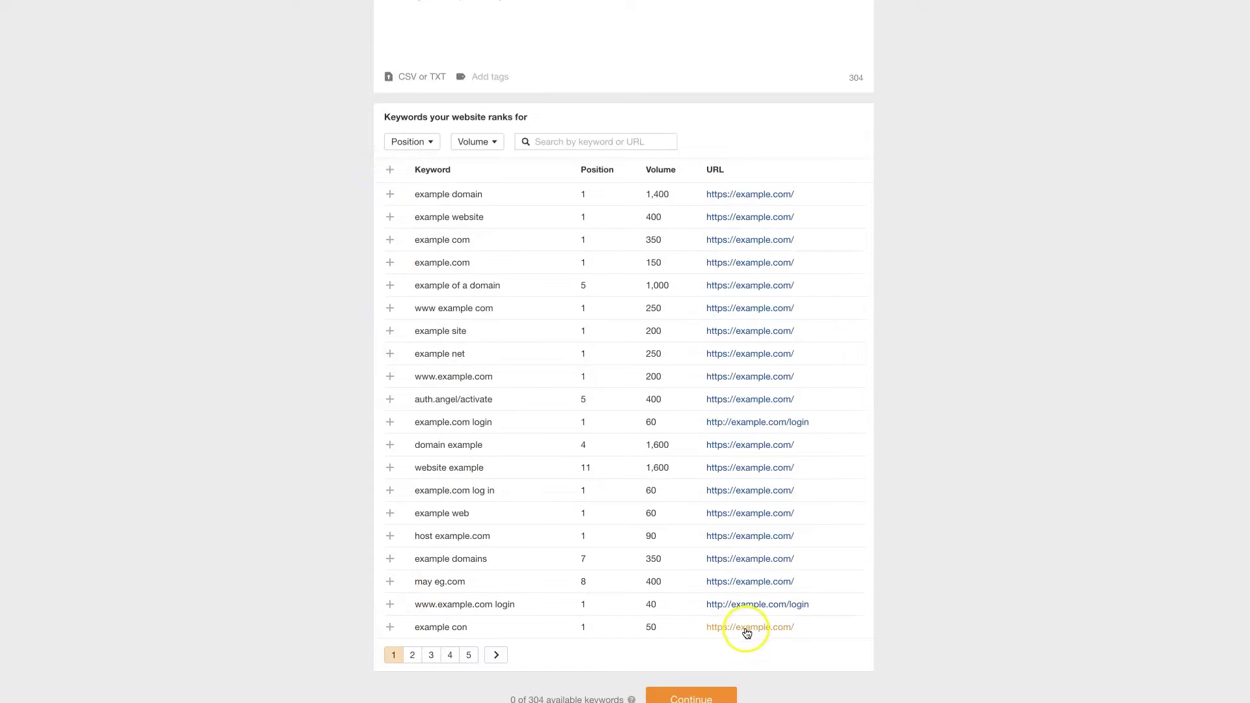
{"action": "scroll", "coordinate": [741, 618], "scroll_direction": "up", "scroll_amount": 4}
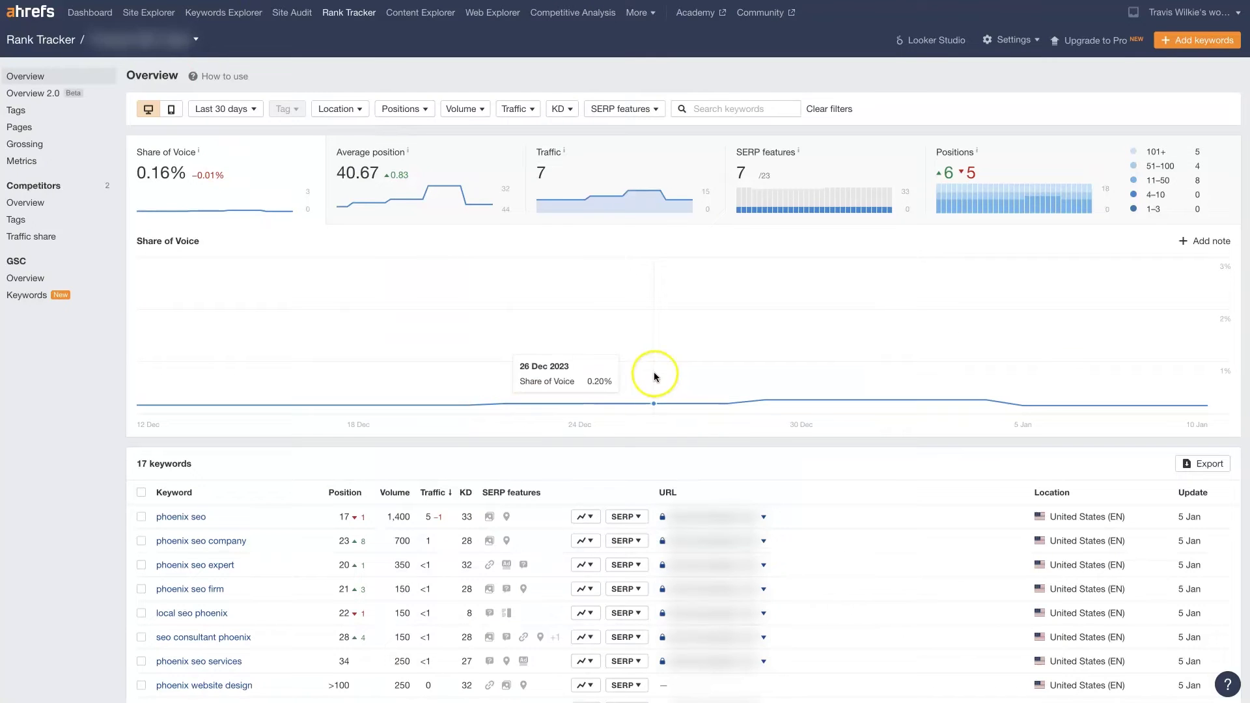
{"action": "scroll", "coordinate": [92, 323], "scroll_direction": "down", "scroll_amount": 3}
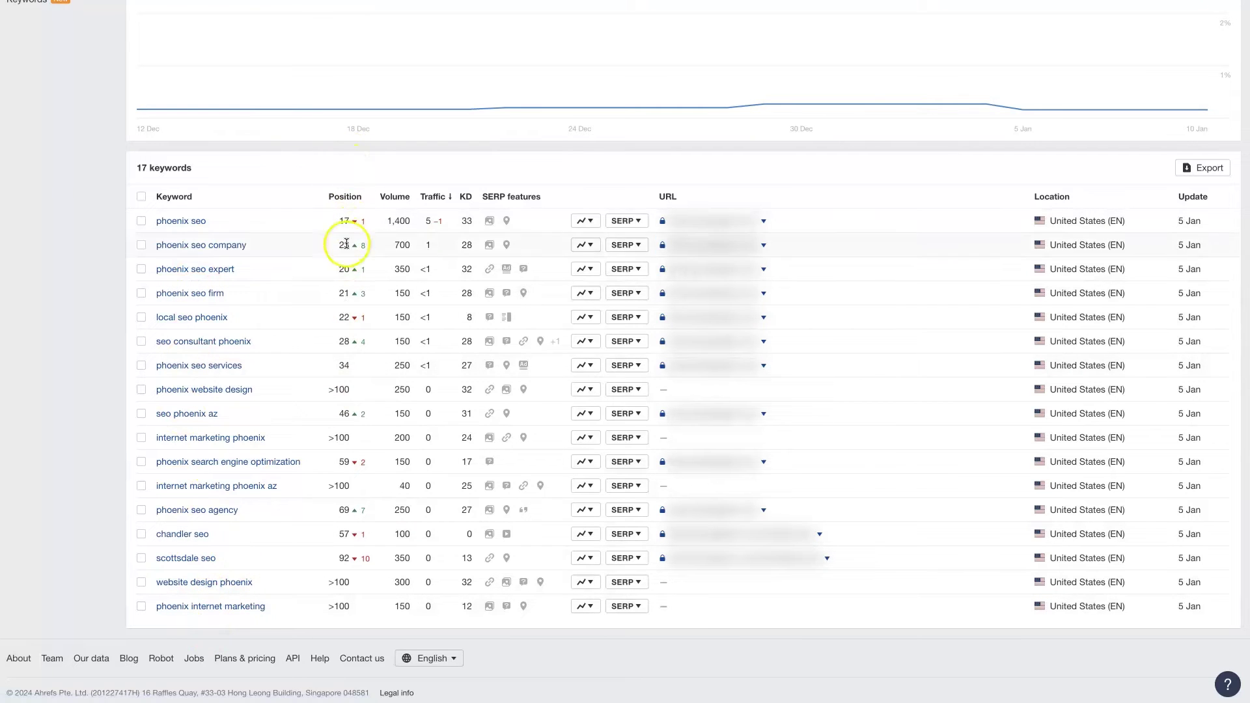
{"action": "mouse_move", "coordinate": [361, 223]}
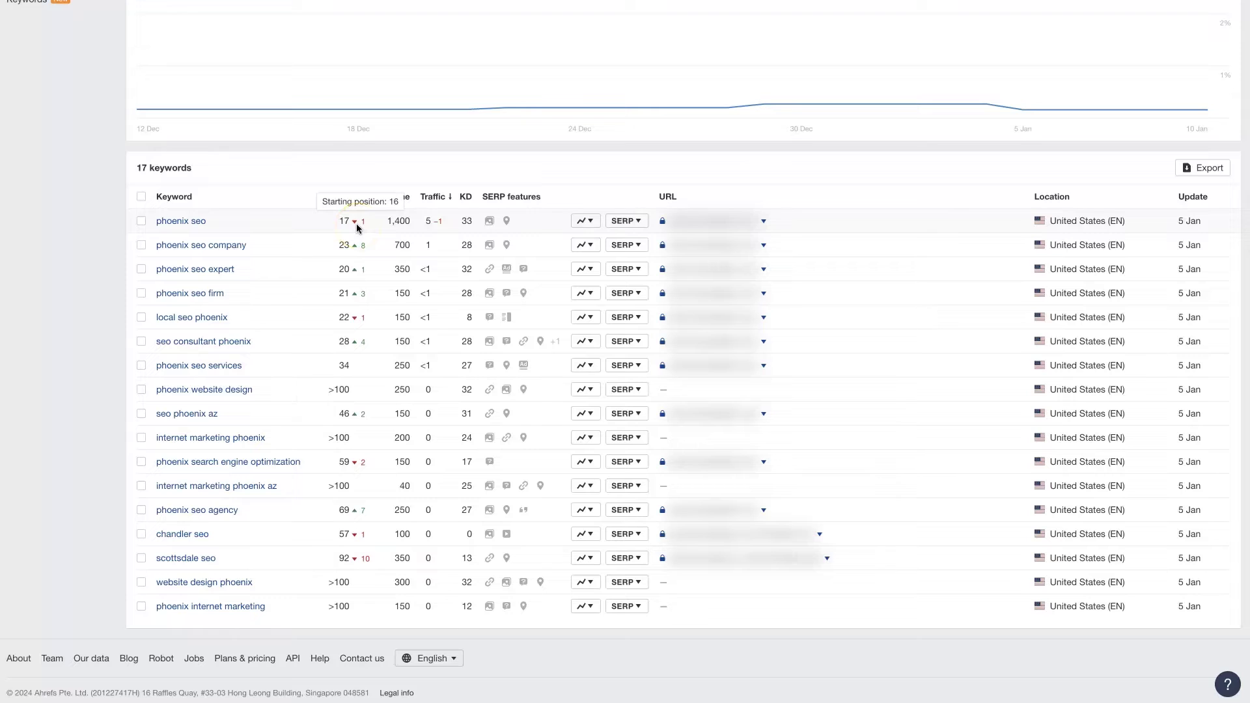
{"action": "left_click", "coordinate": [358, 256]}
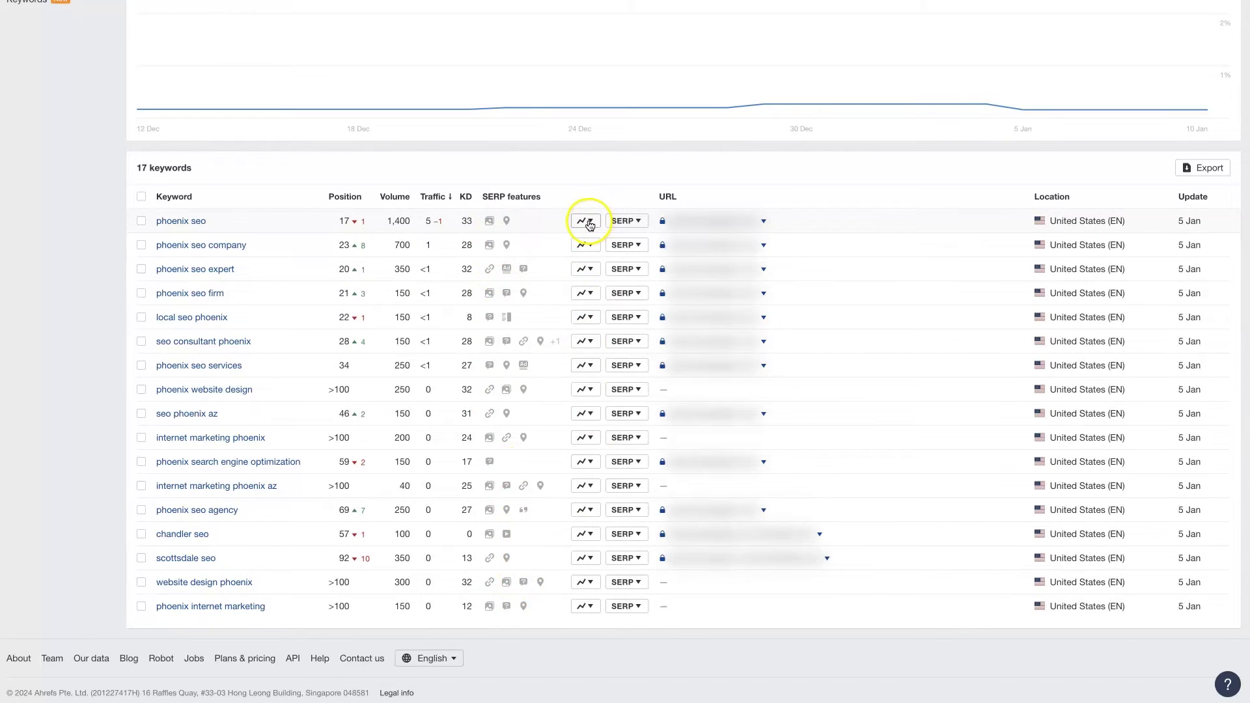
{"action": "scroll", "coordinate": [747, 281], "scroll_direction": "up", "scroll_amount": 5}
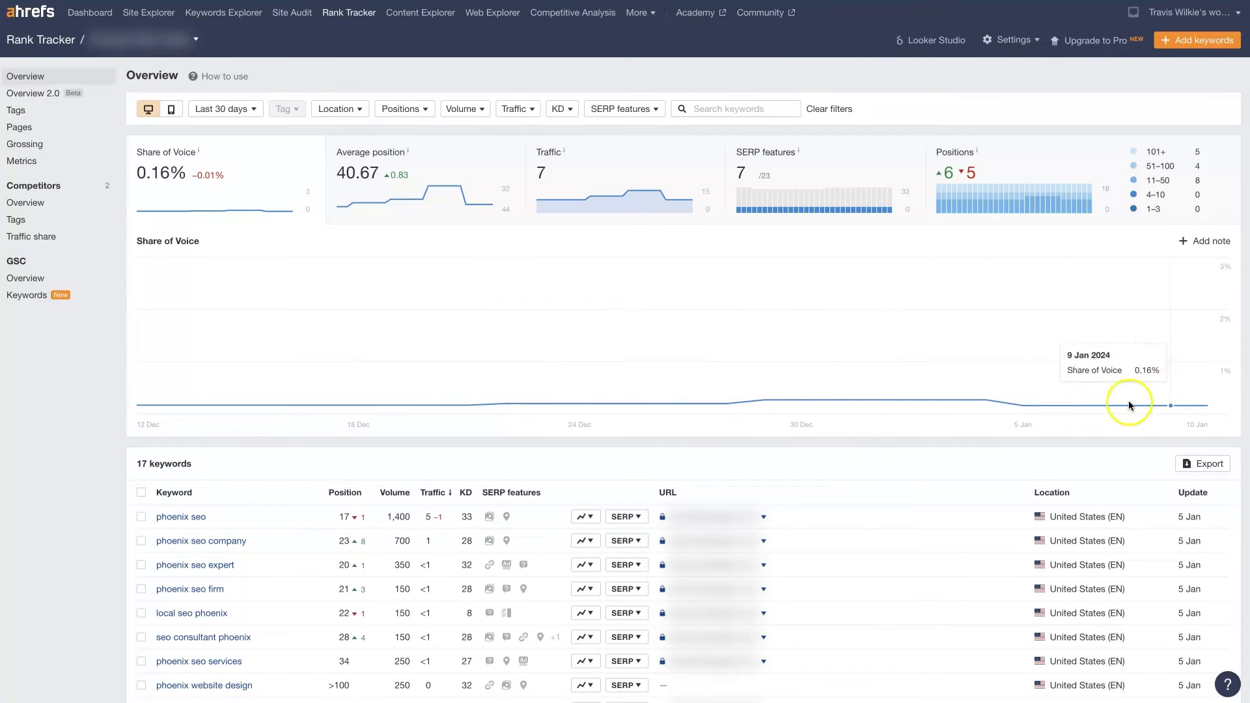
{"action": "scroll", "coordinate": [700, 404], "scroll_direction": "down", "scroll_amount": 1}
{"action": "scroll", "coordinate": [701, 404], "scroll_direction": "down", "scroll_amount": 4}
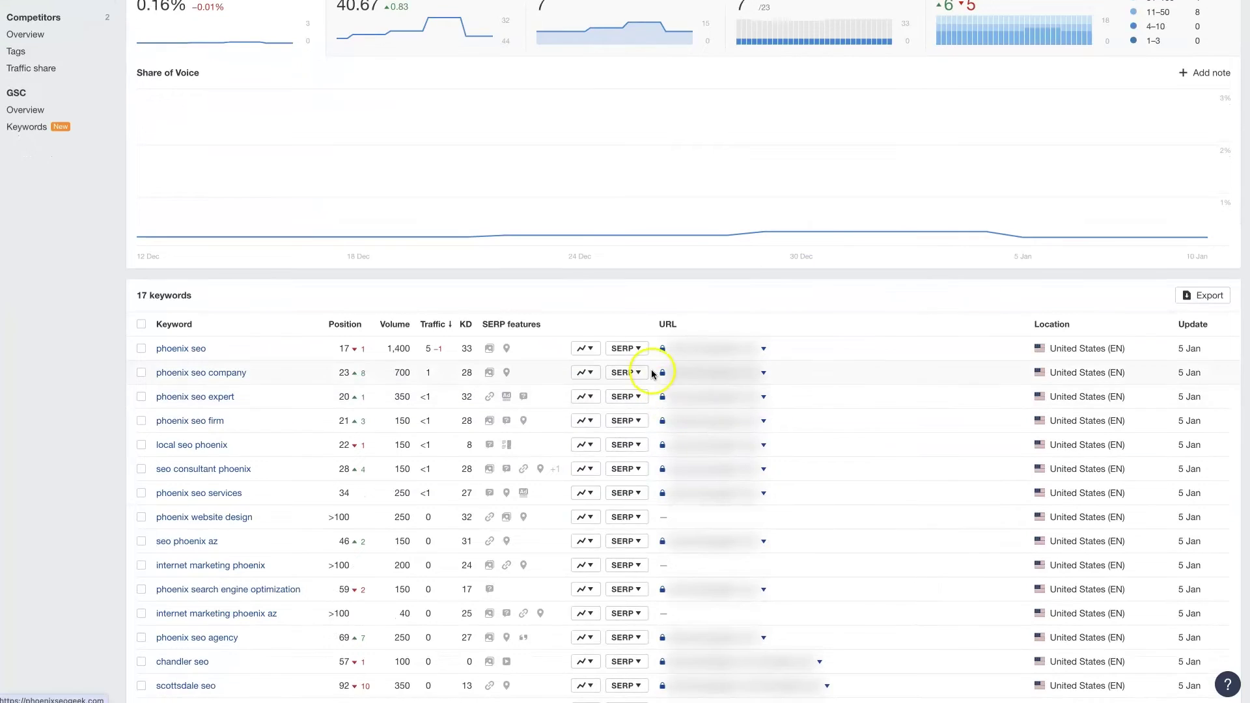
{"action": "left_click", "coordinate": [637, 265]}
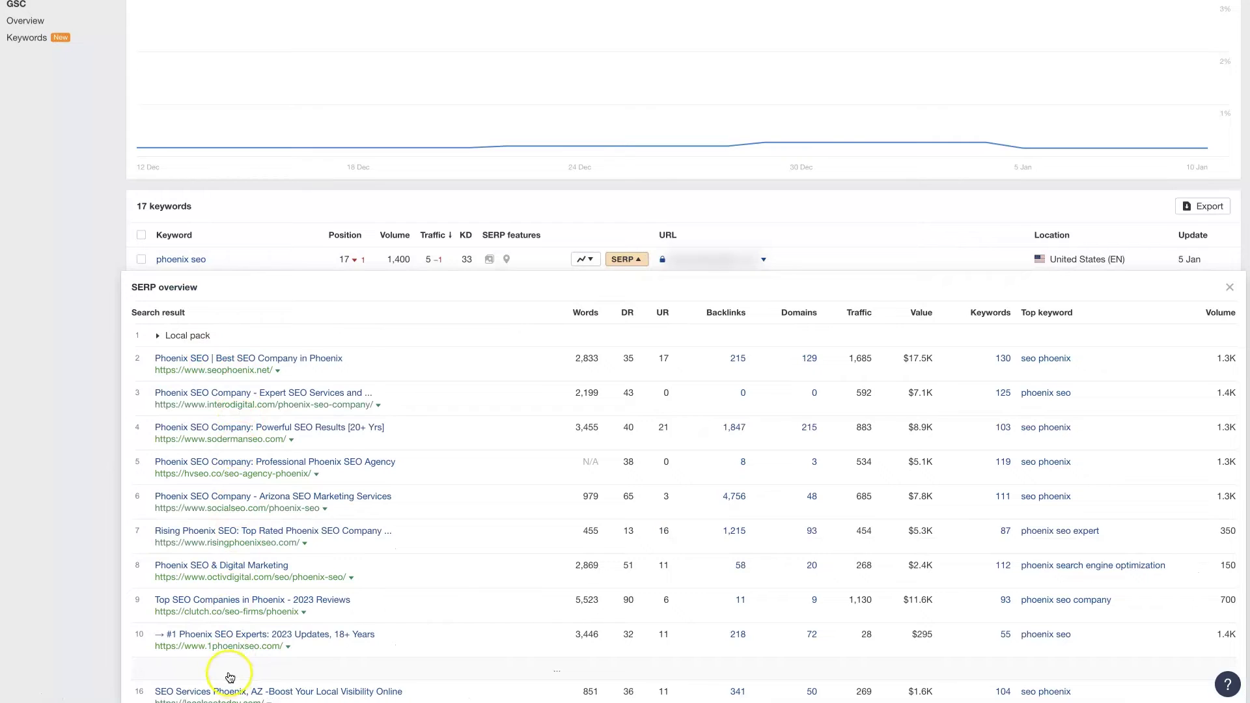
{"action": "left_click", "coordinate": [630, 259]}
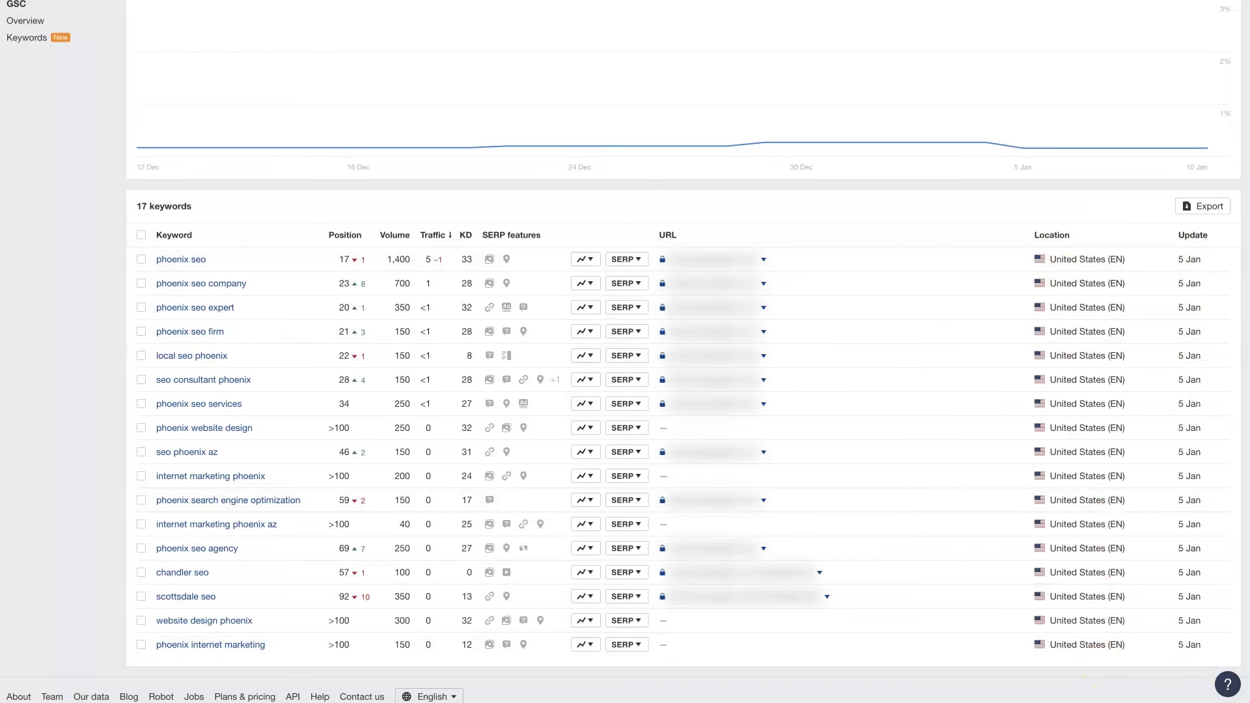
{"action": "scroll", "coordinate": [947, 296], "scroll_direction": "up", "scroll_amount": 4}
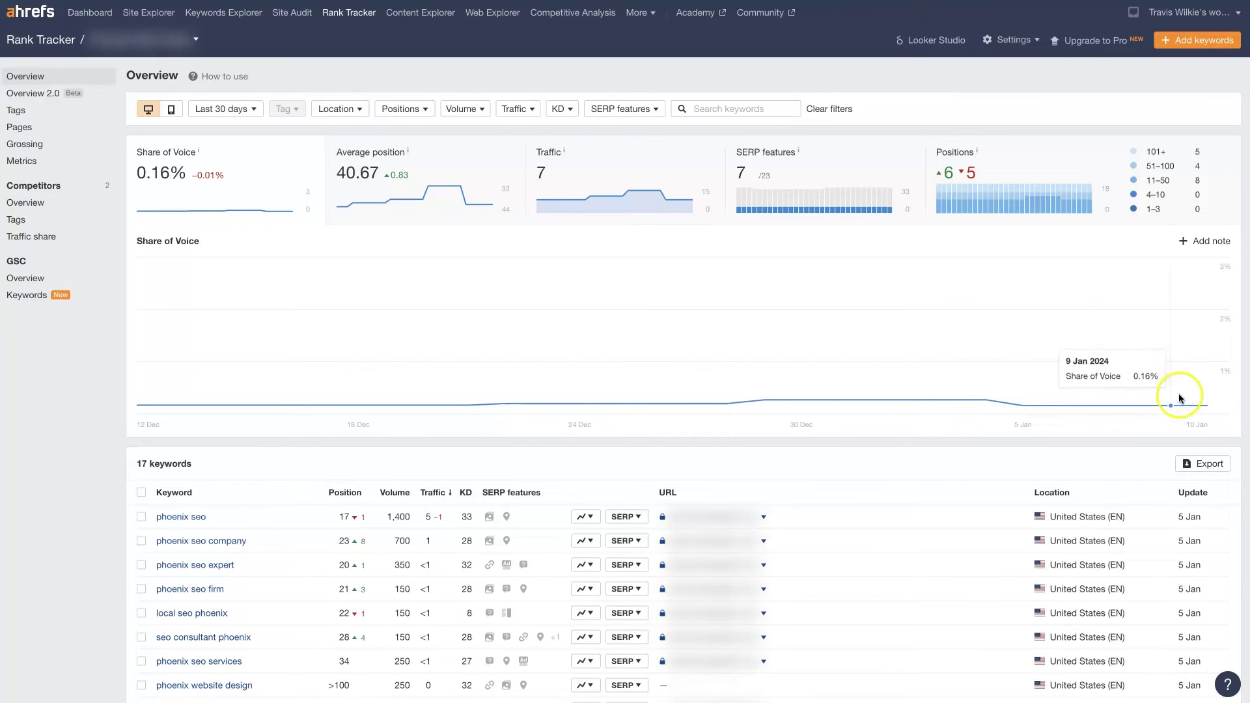
Switch the chart through Average position, Traffic and SERP features, ending on Positions by range.
{"action": "left_click", "coordinate": [429, 209]}
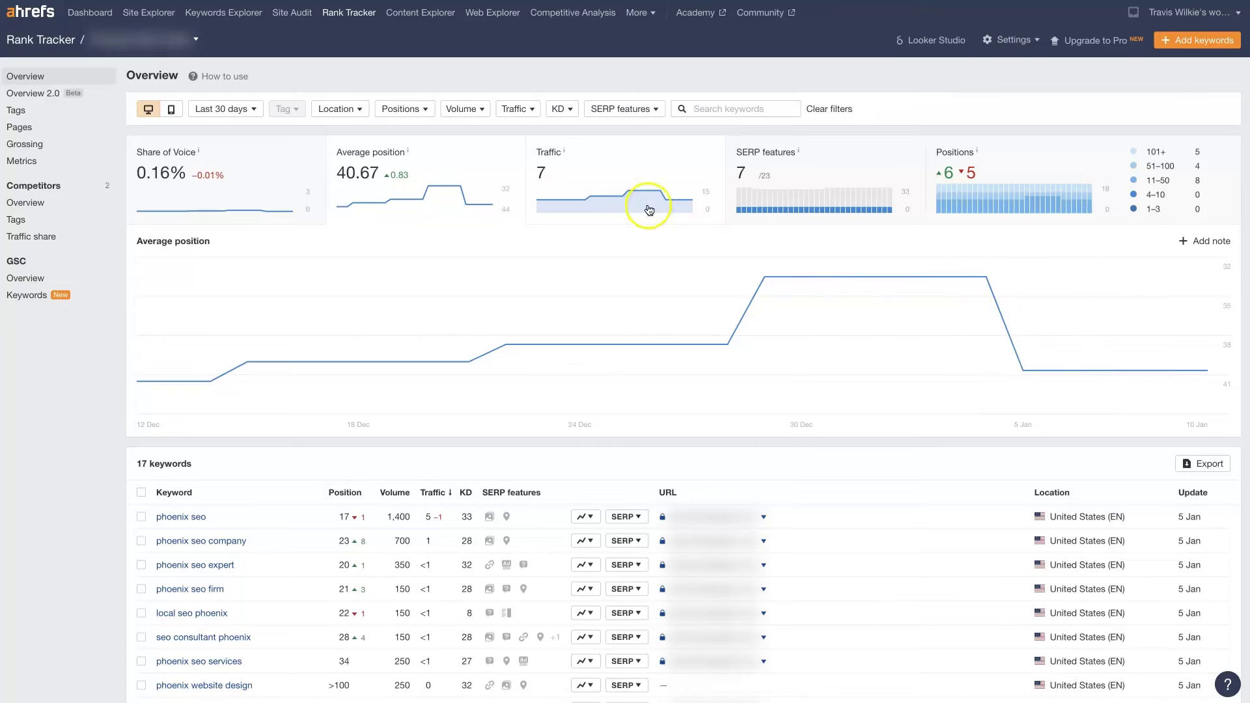
{"action": "left_click", "coordinate": [624, 203]}
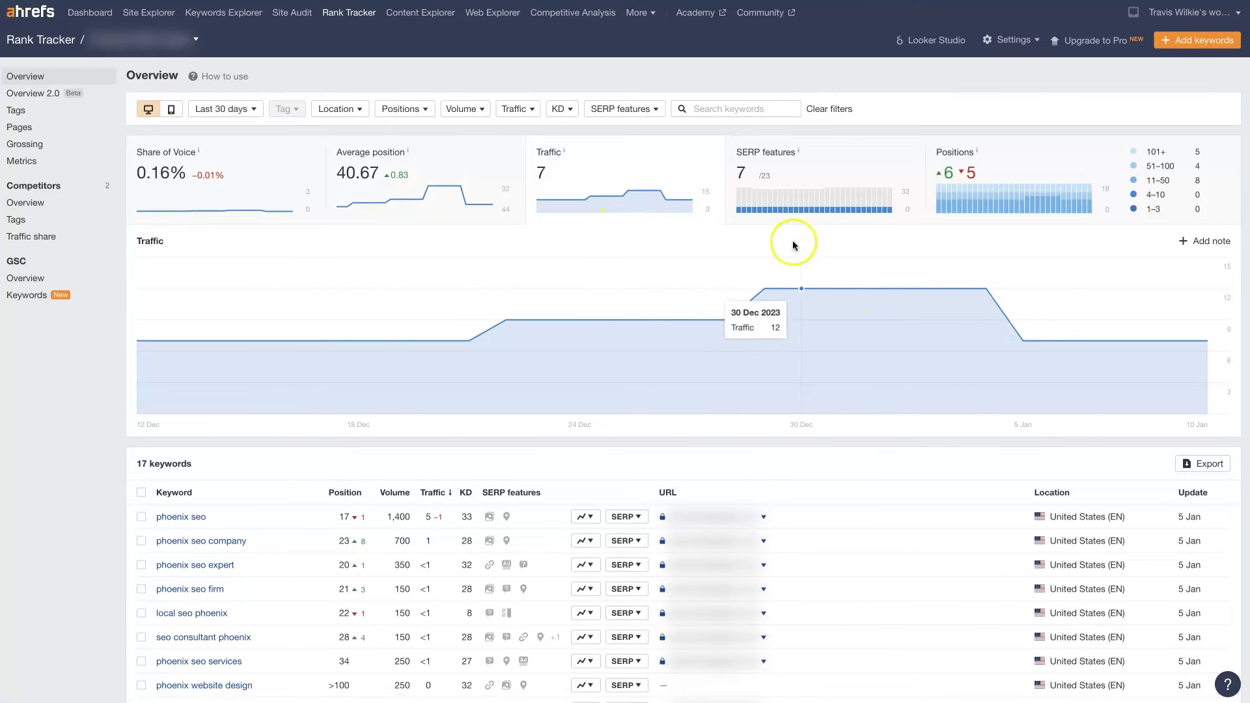
{"action": "left_click", "coordinate": [796, 209]}
{"action": "scroll", "coordinate": [837, 343], "scroll_direction": "down", "scroll_amount": 5}
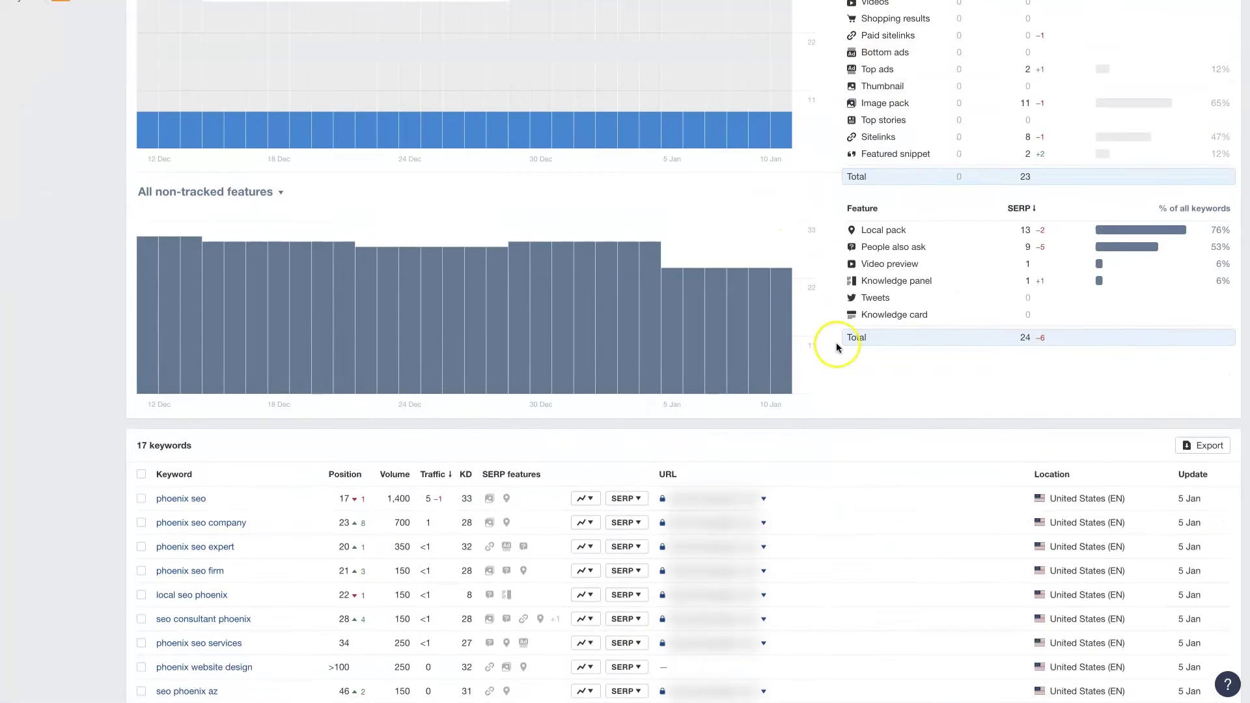
{"action": "scroll", "coordinate": [837, 343], "scroll_direction": "up", "scroll_amount": 5}
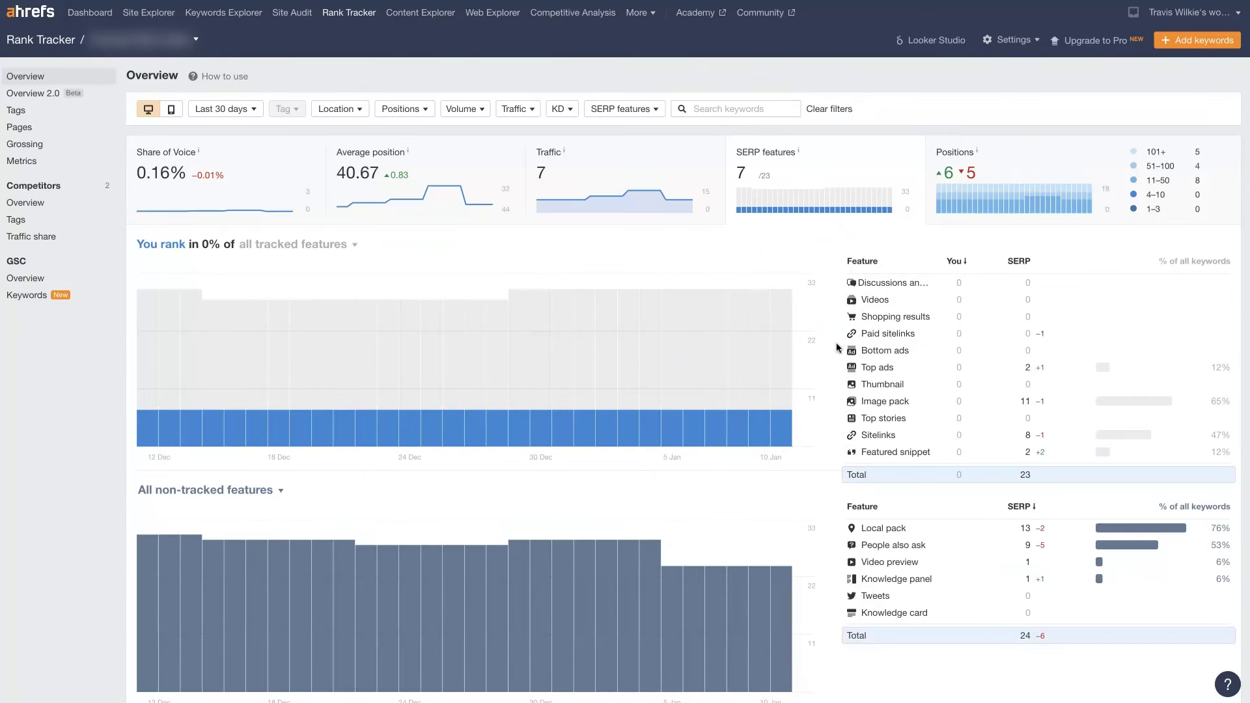
{"action": "left_click", "coordinate": [988, 207]}
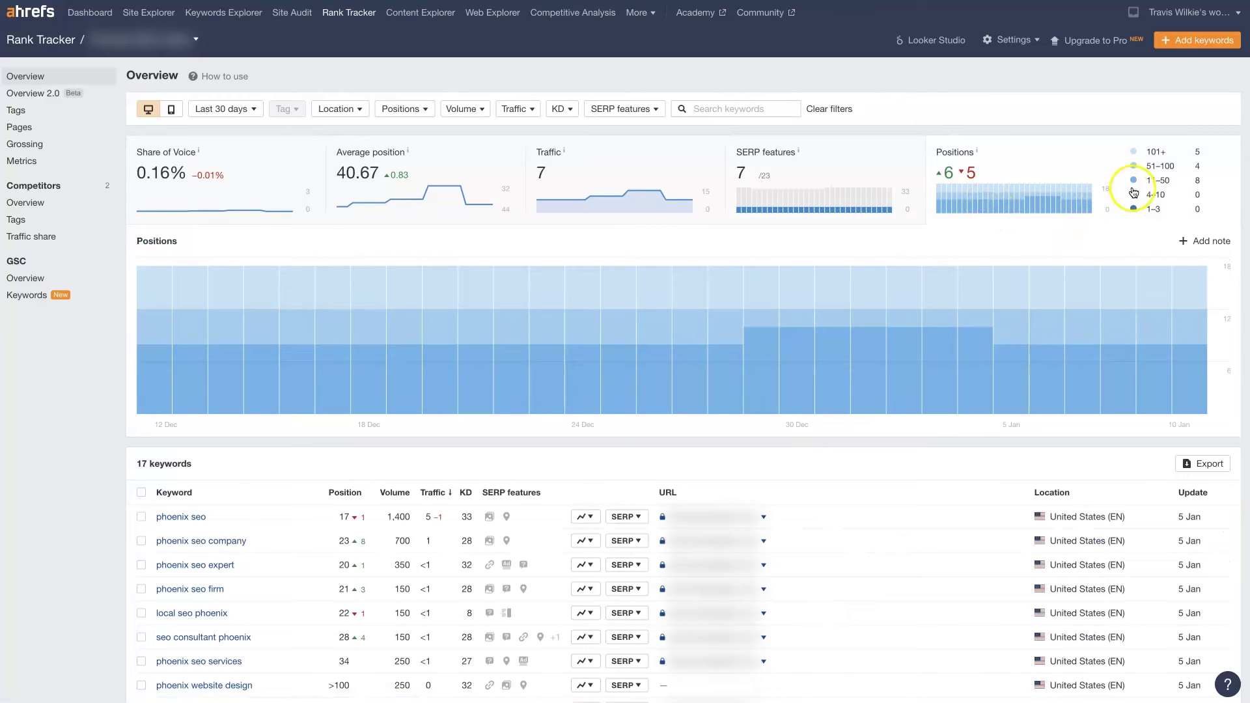
{"action": "mouse_move", "coordinate": [1074, 314]}
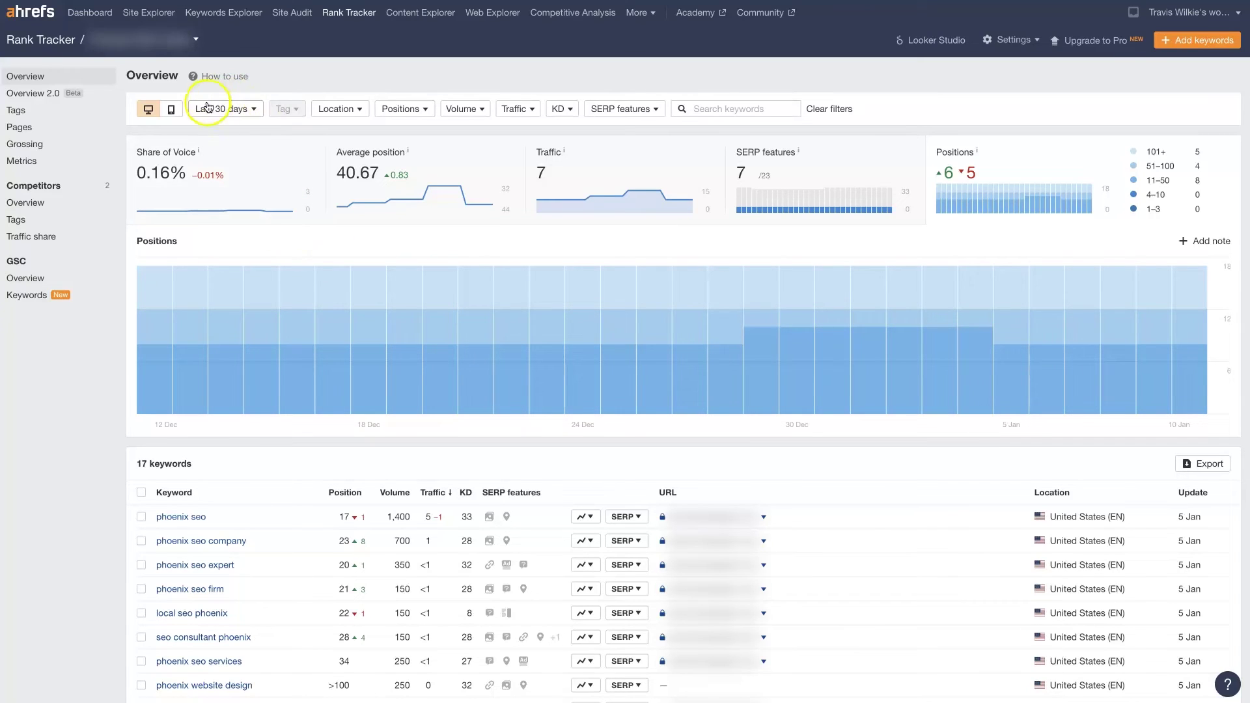
{"action": "left_click", "coordinate": [335, 112]}
{"action": "left_click", "coordinate": [432, 114]}
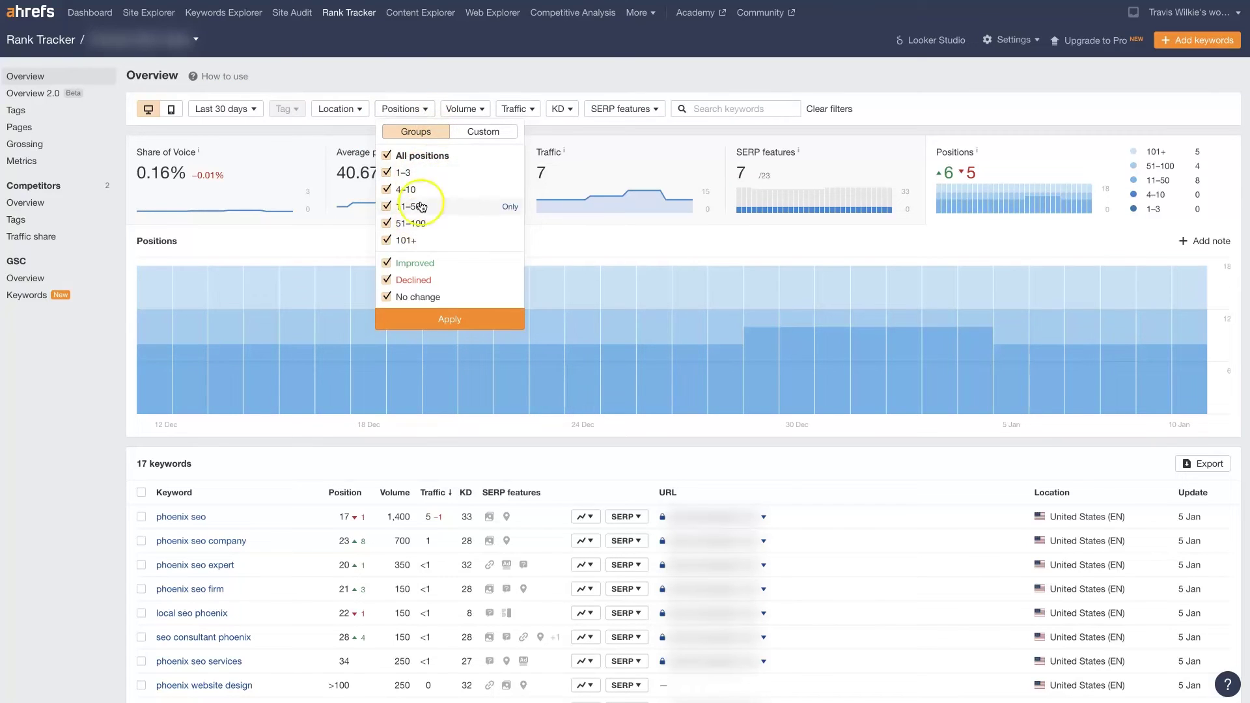
{"action": "left_click", "coordinate": [484, 111]}
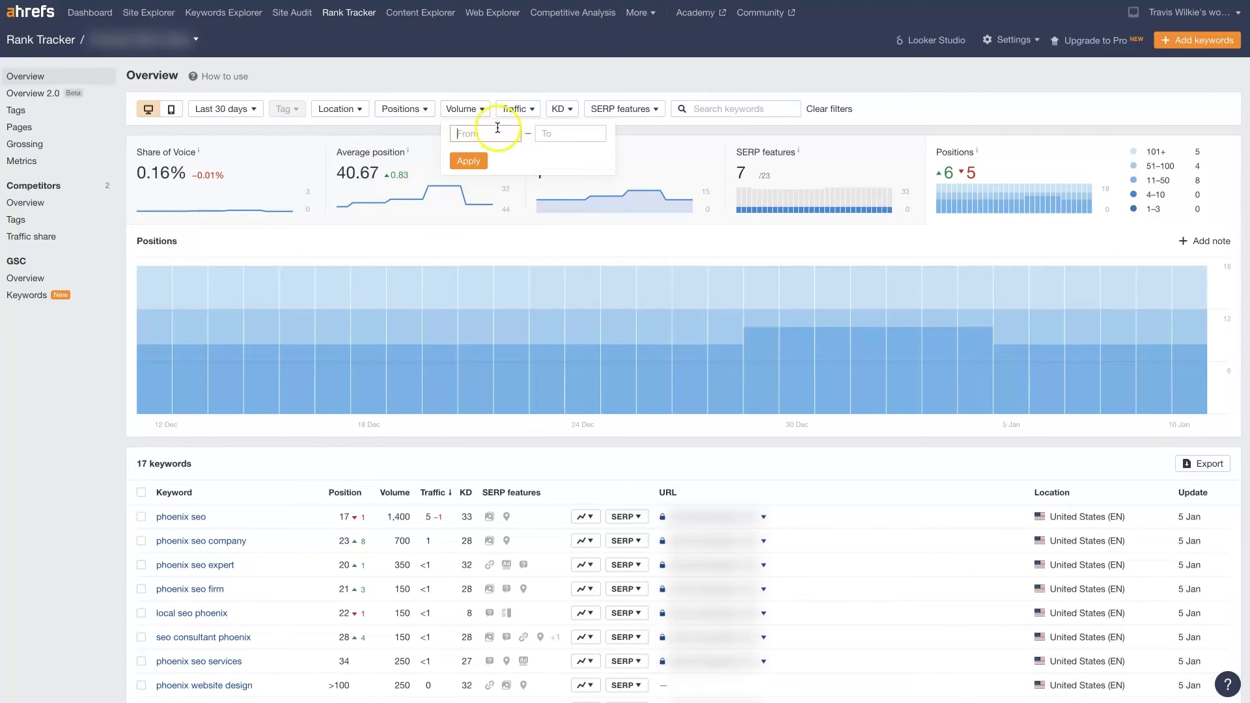
{"action": "left_click", "coordinate": [528, 112]}
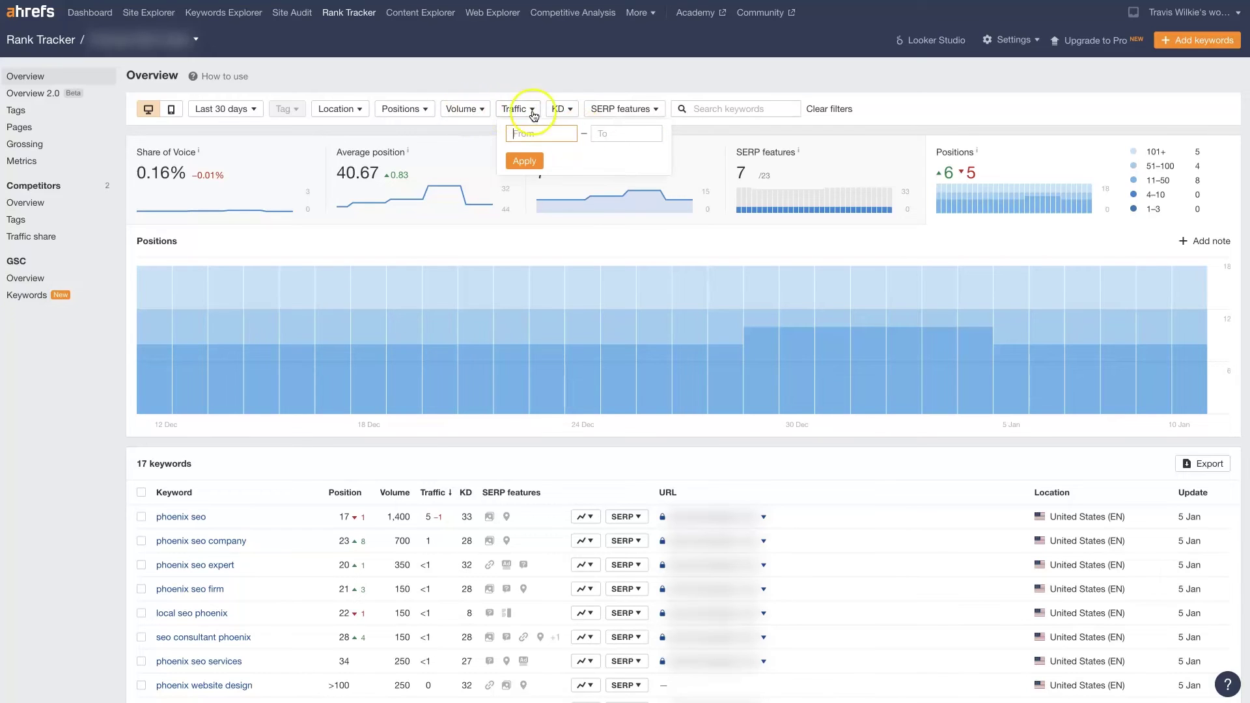
{"action": "left_click", "coordinate": [563, 112]}
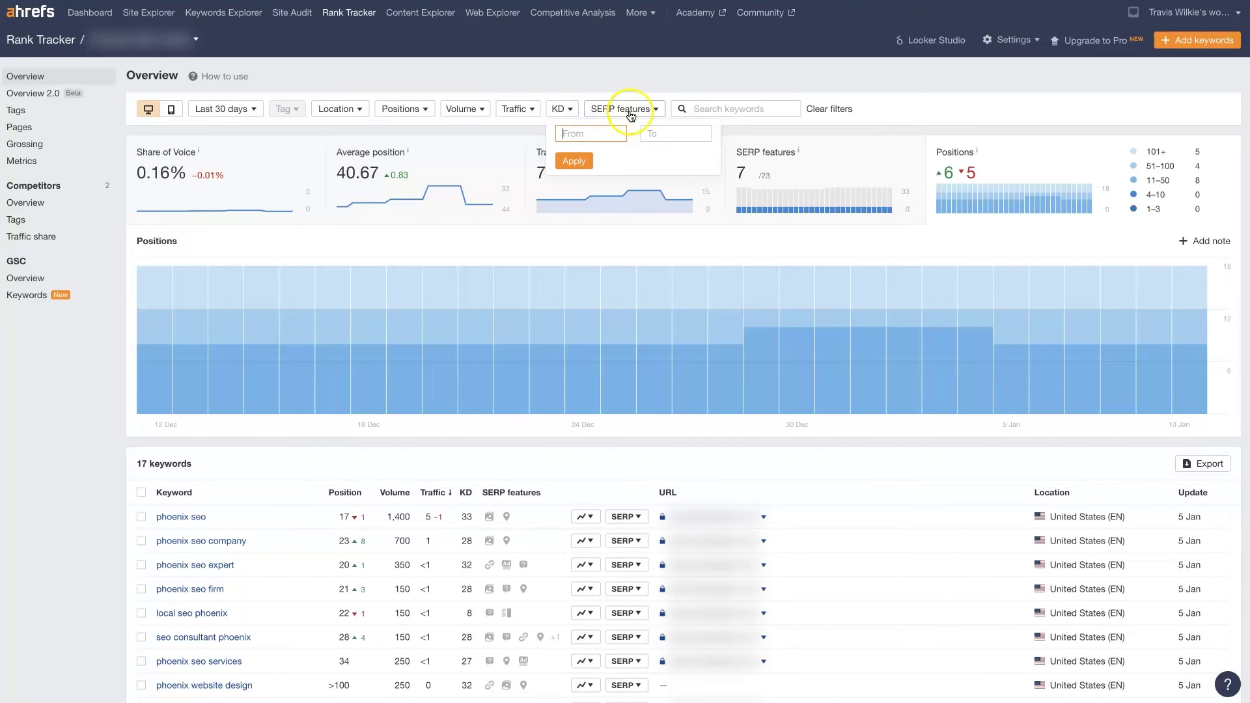
{"action": "left_click", "coordinate": [719, 87]}
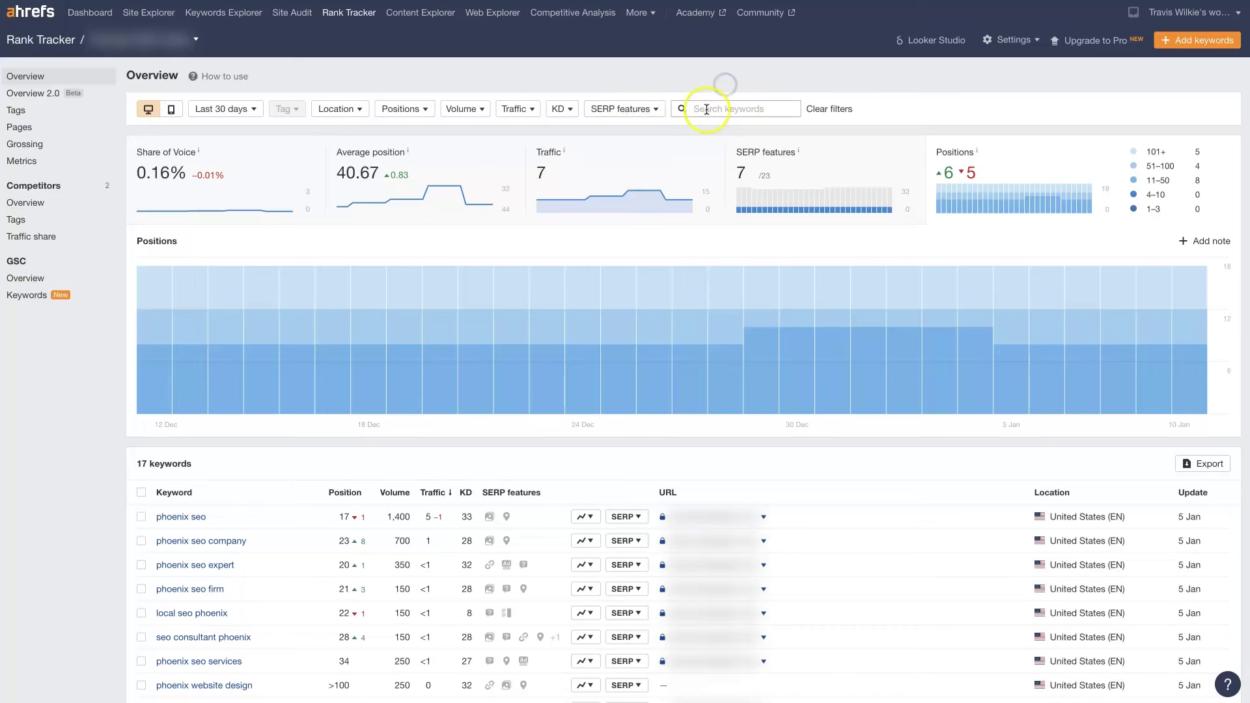
{"action": "left_click", "coordinate": [829, 81]}
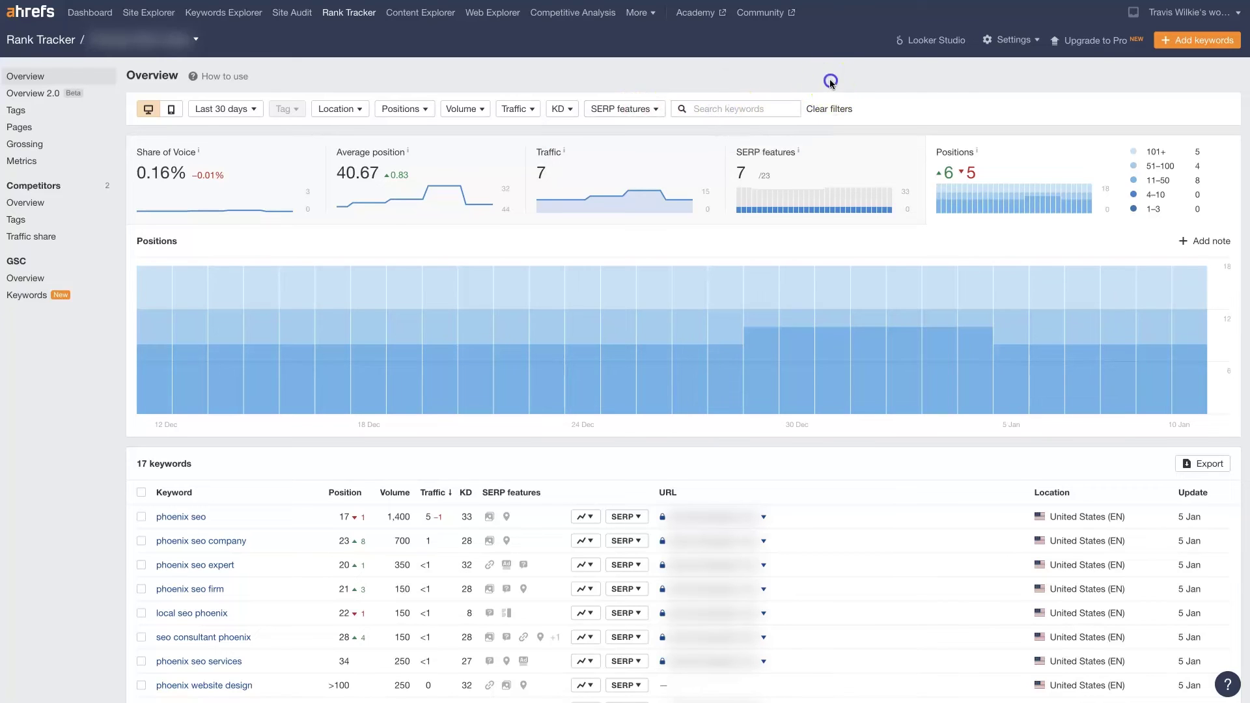
Leave the overview for the free course page Create A Powerful Online Presence For Your Business.
{"action": "mouse_move", "coordinate": [490, 368]}
{"action": "left_click", "coordinate": [36, 147]}
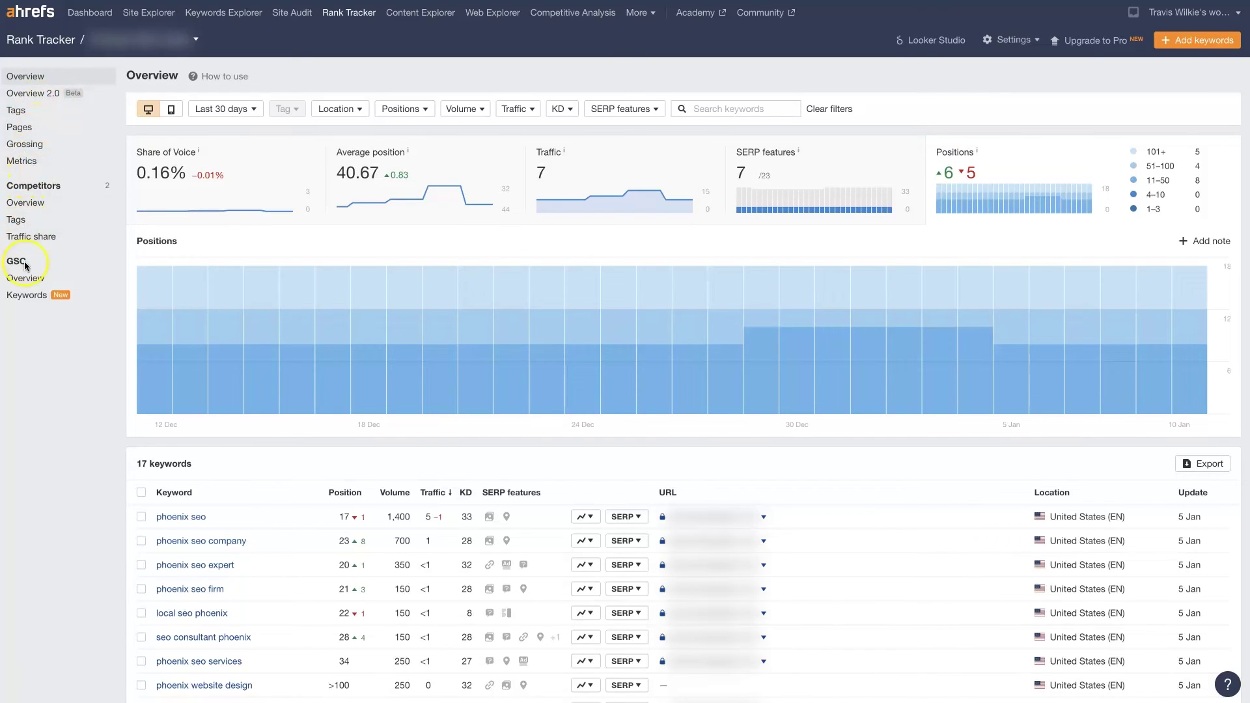